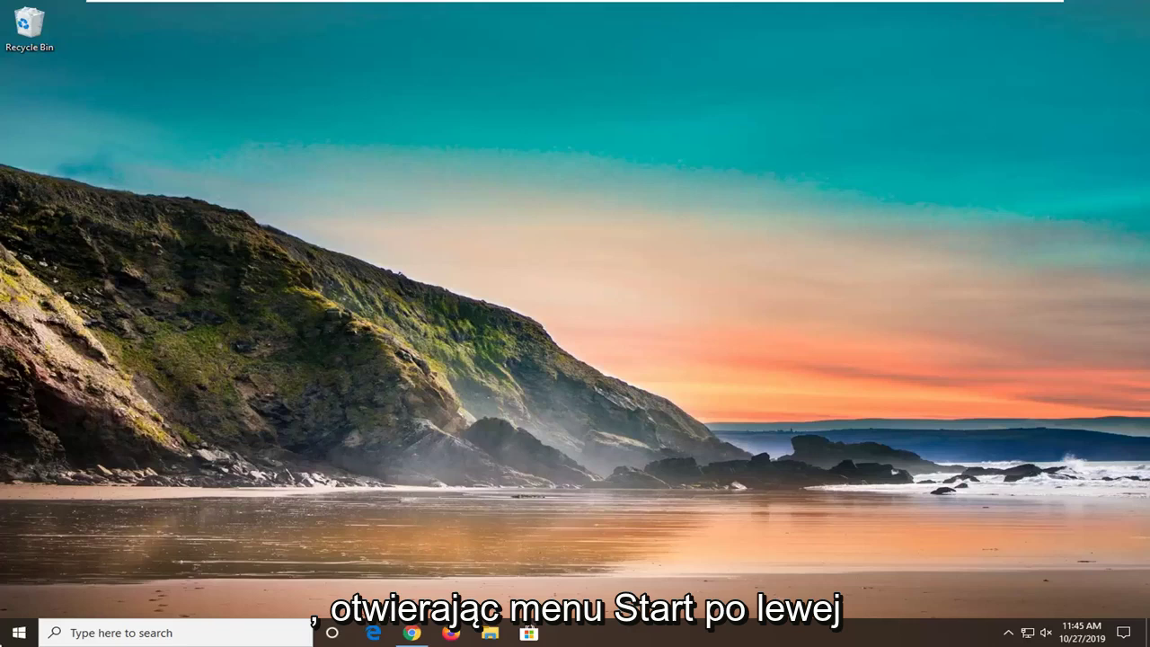
Search Start for 'regedit' and run Registry Editor as administrator, approving the UAC prompt
left_click(18, 633)
mouse_move(32, 579)
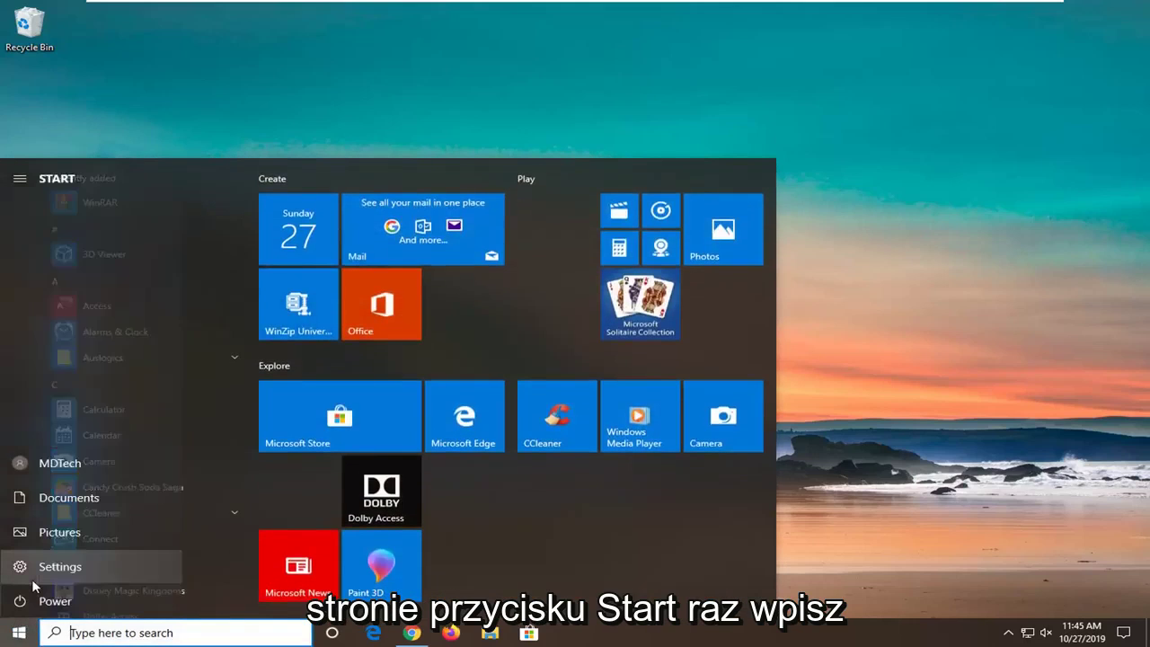
type("regedit")
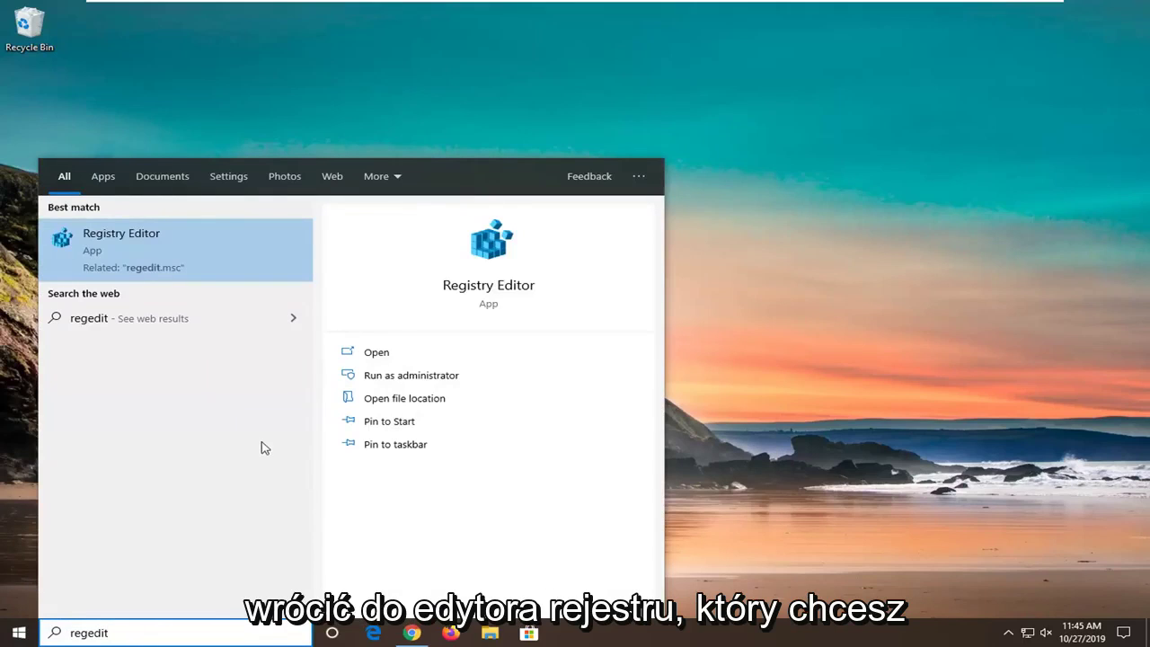
right_click(135, 245)
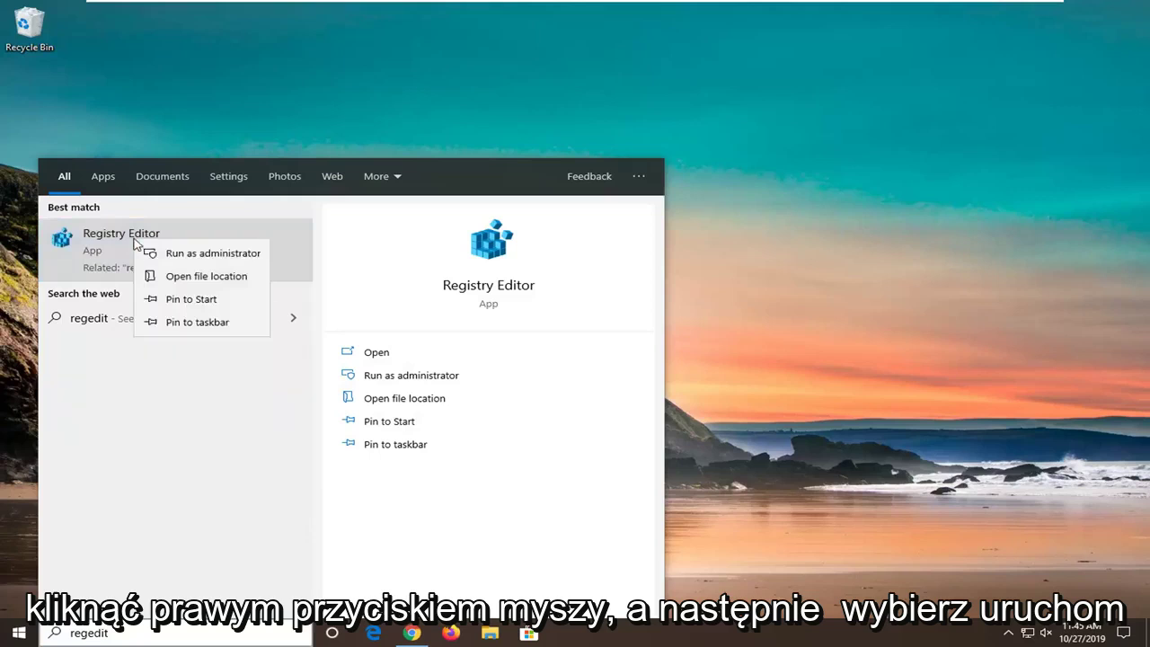
left_click(223, 256)
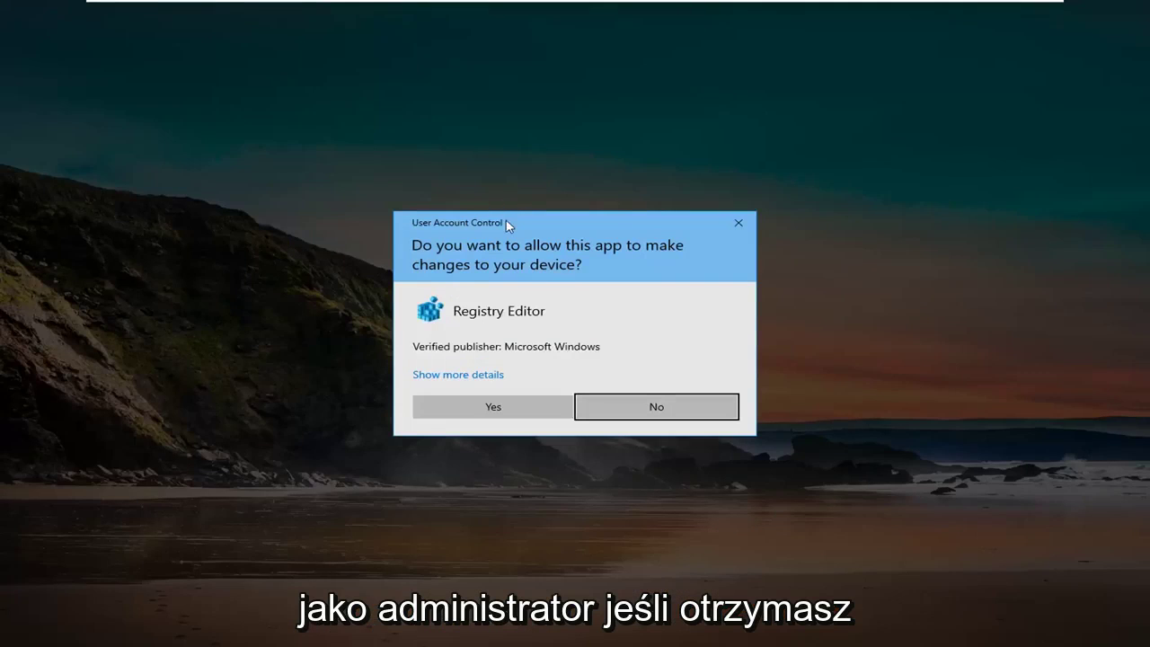
left_click(493, 407)
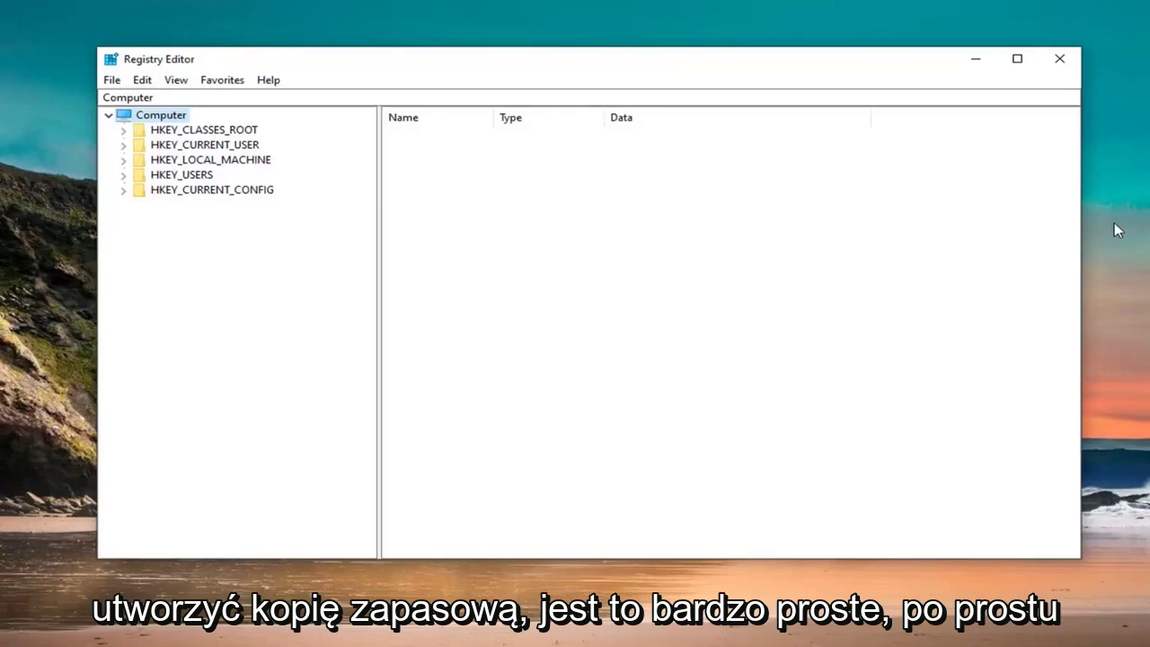
left_click(113, 80)
left_click(144, 119)
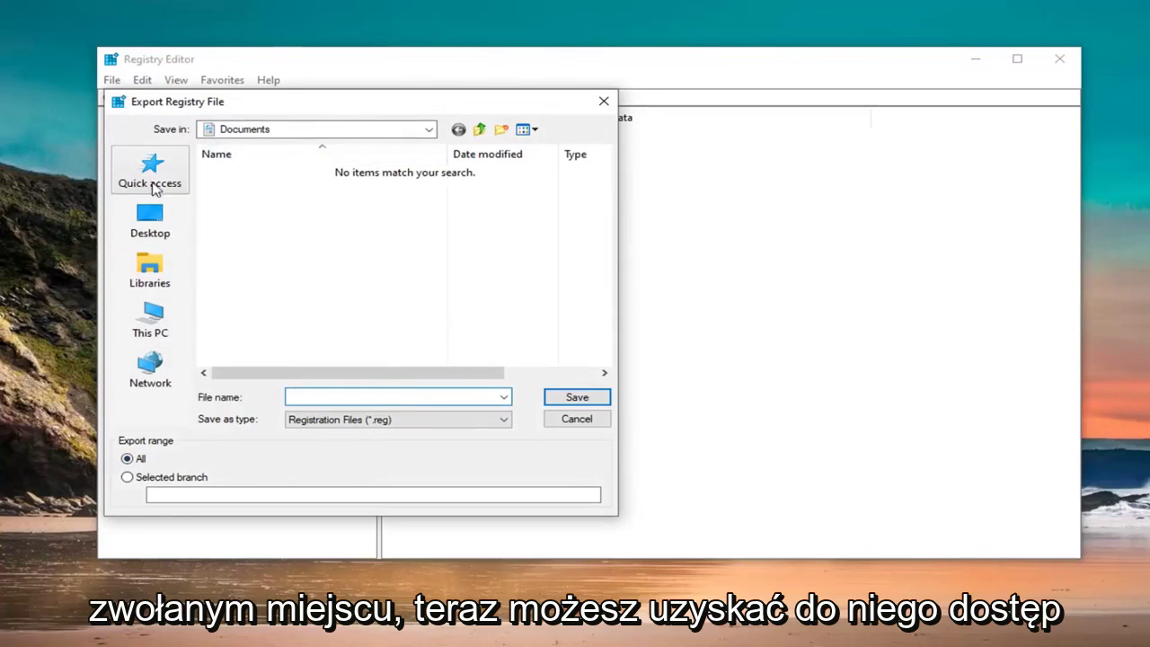
left_click(572, 421)
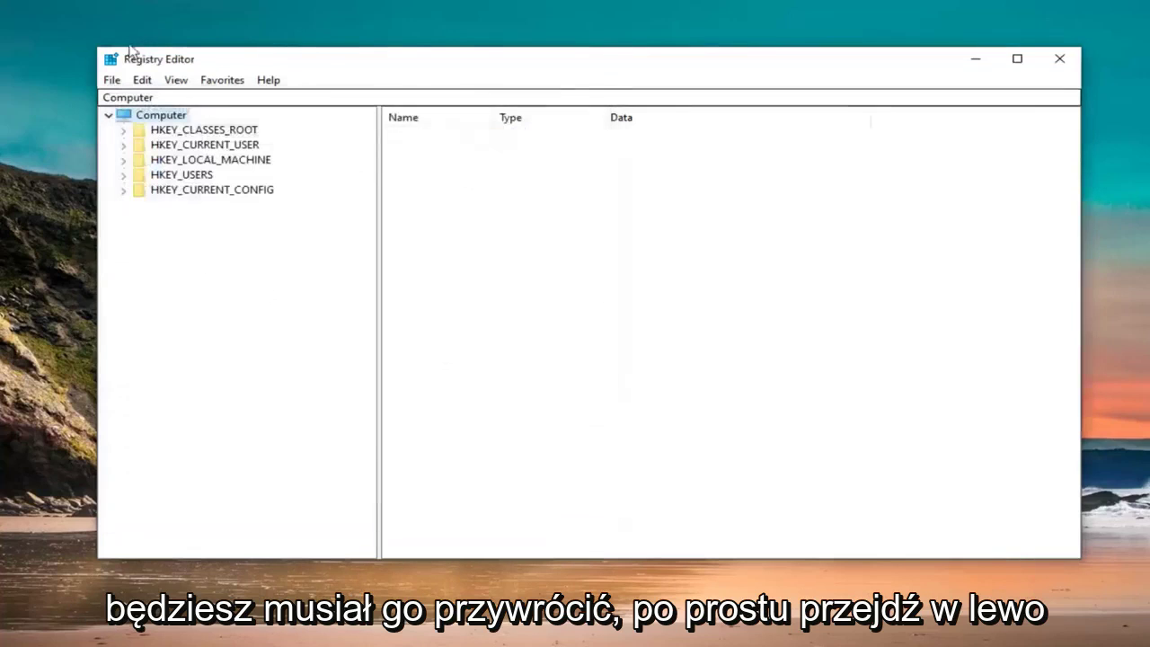
left_click(111, 80)
left_click(229, 100)
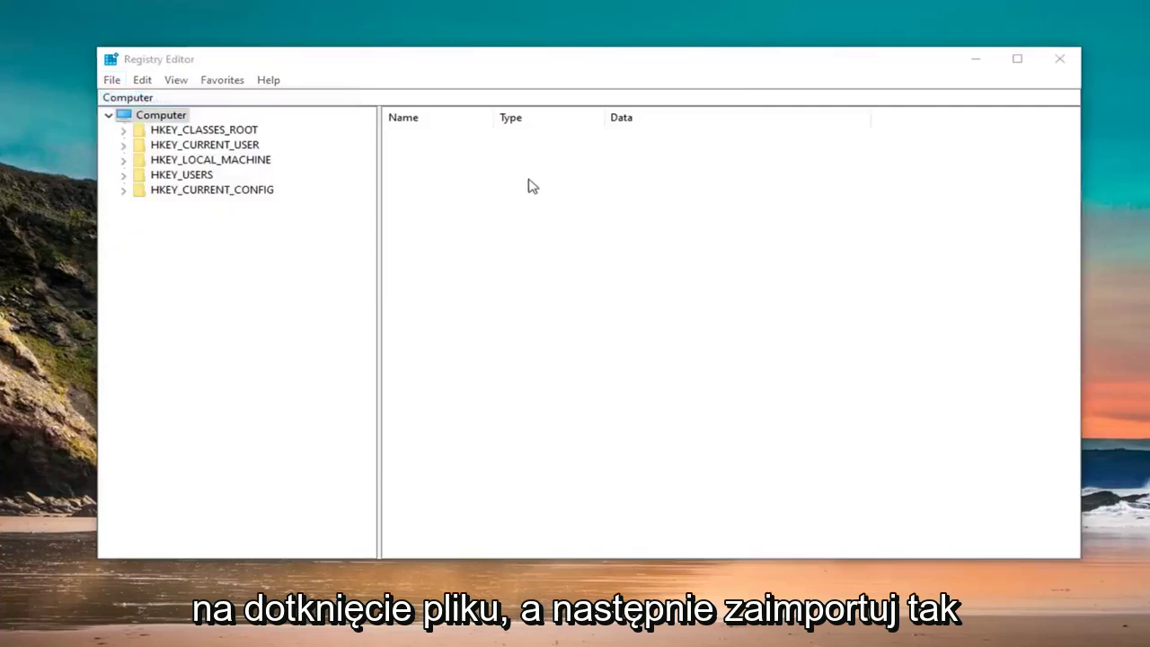
left_click(741, 102)
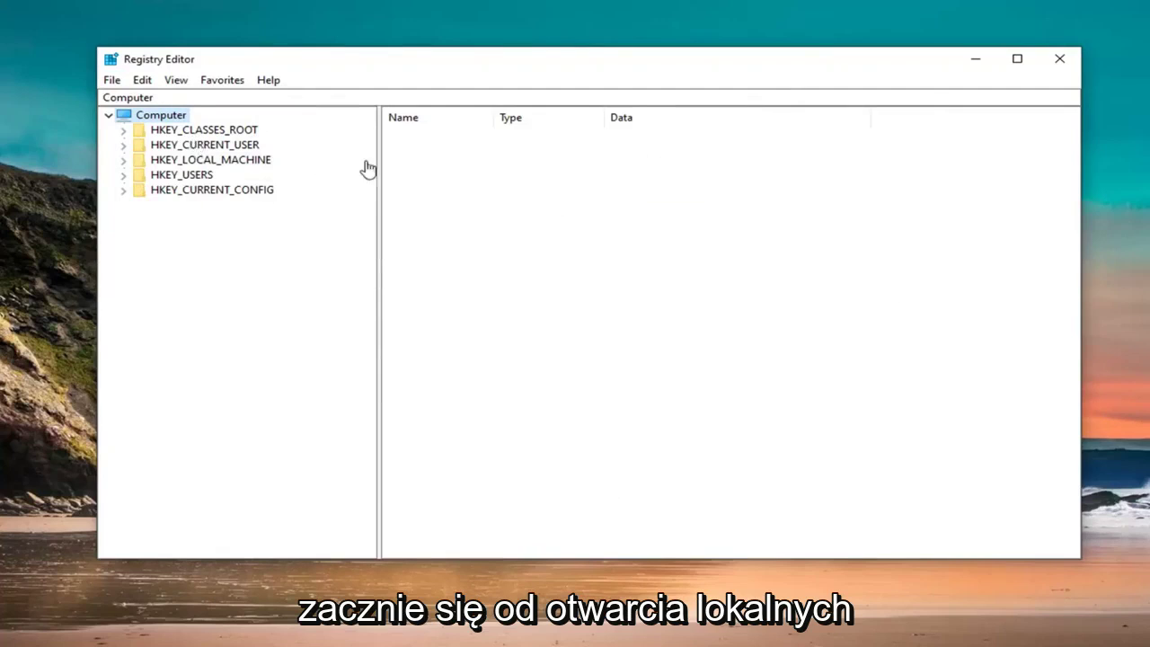
Expand HKEY_LOCAL_MACHINE\SOFTWARE\Policies in the registry key tree
left_click(208, 162)
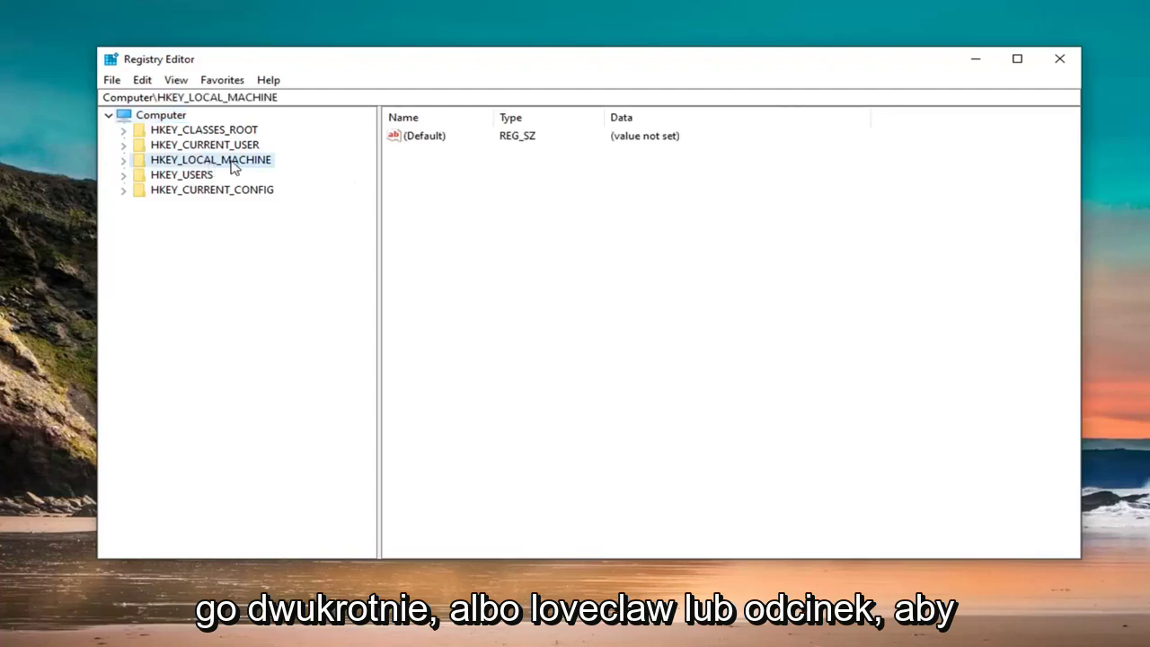
double_click(231, 163)
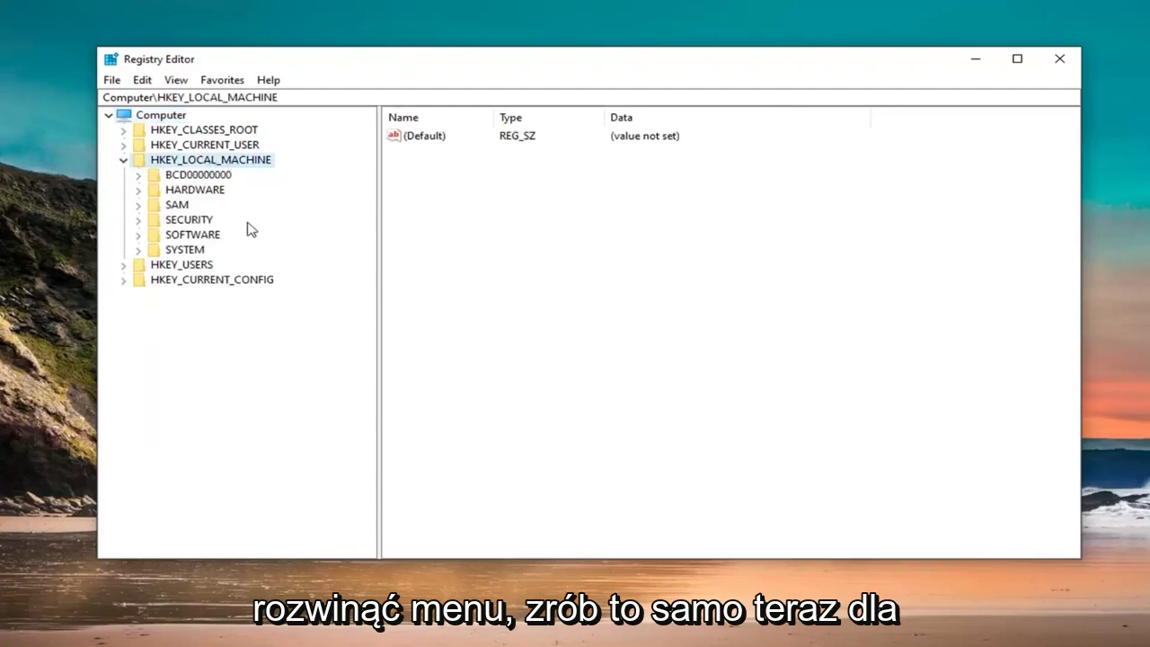
left_click(187, 236)
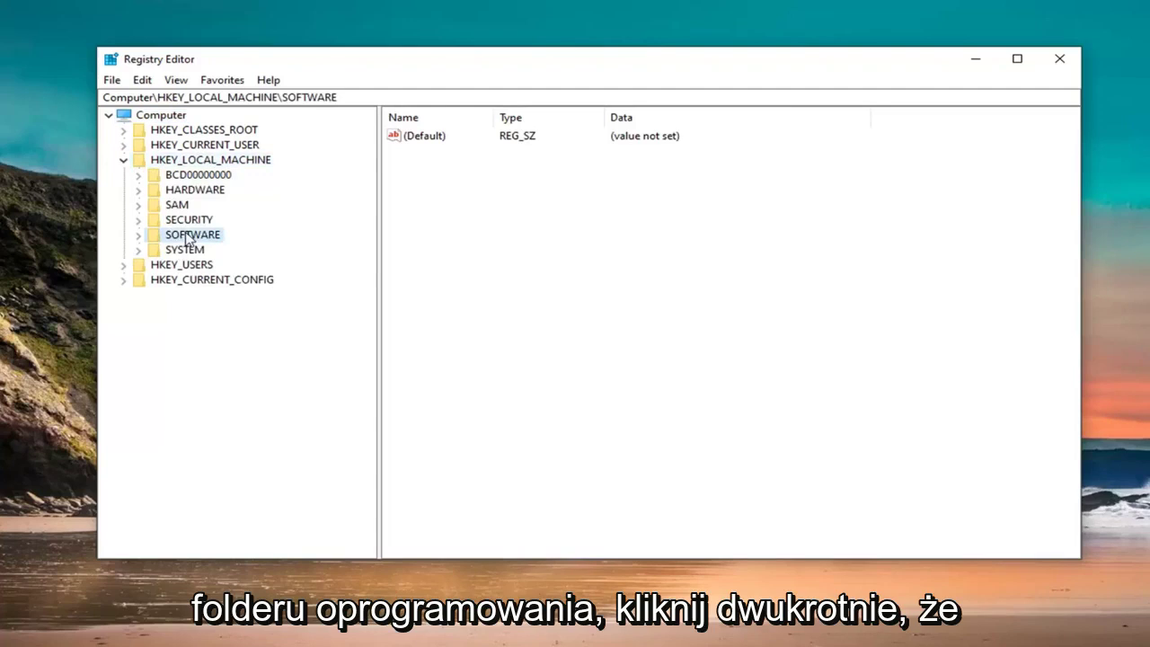
double_click(187, 235)
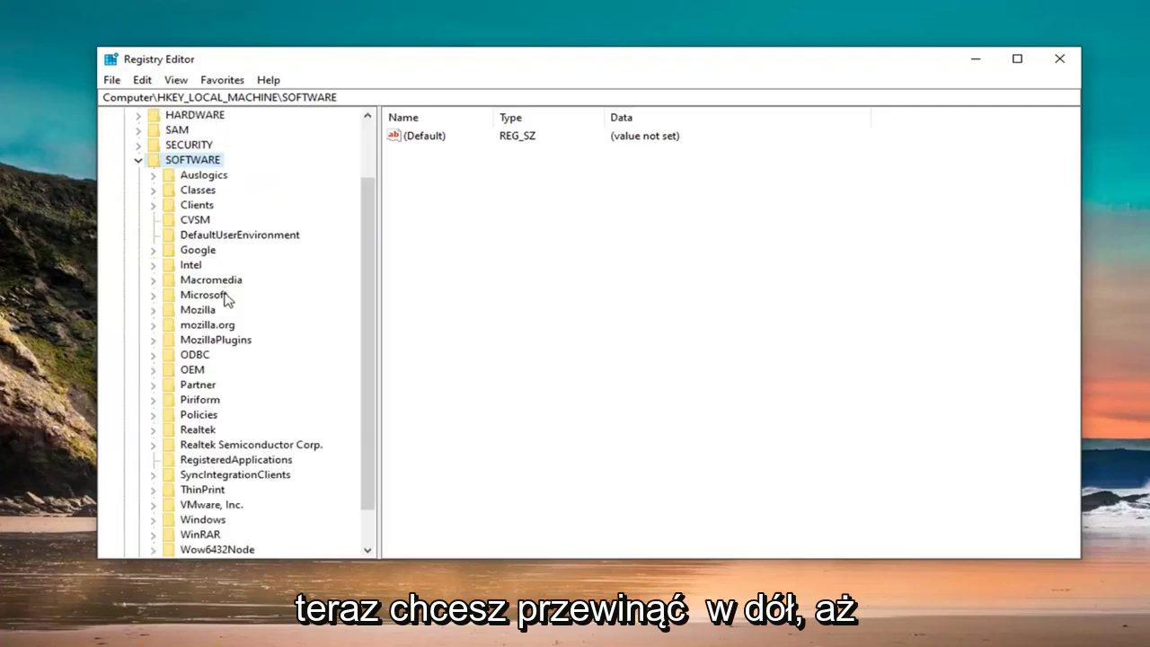
scroll(228, 299, "down", 1)
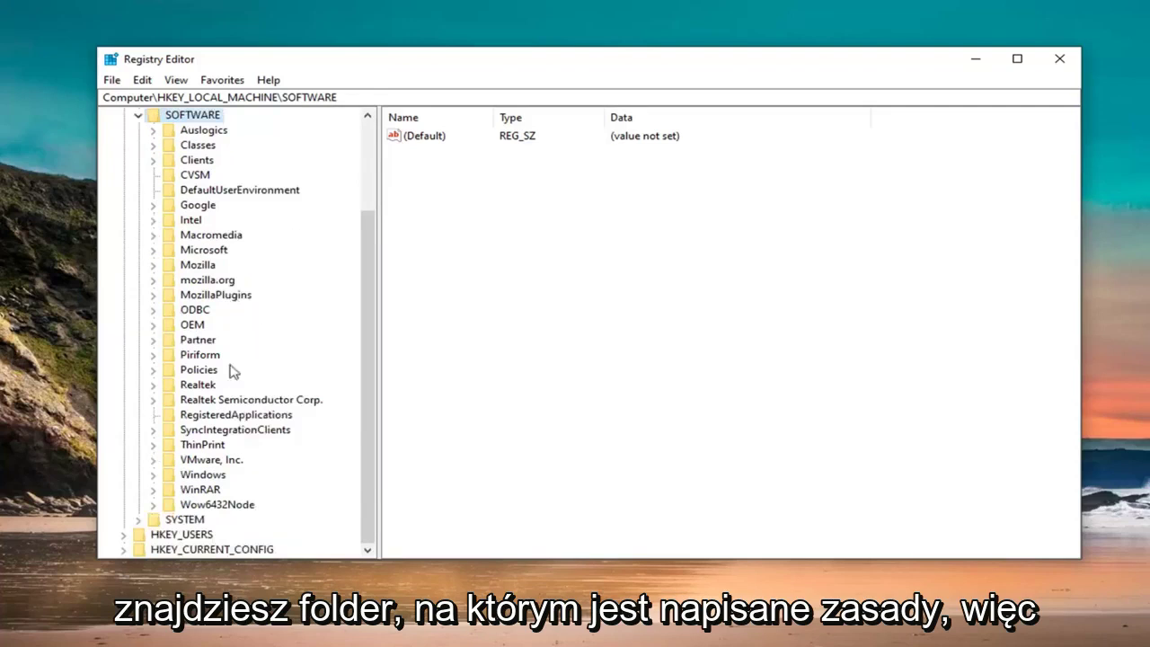
left_click(201, 371)
double_click(200, 370)
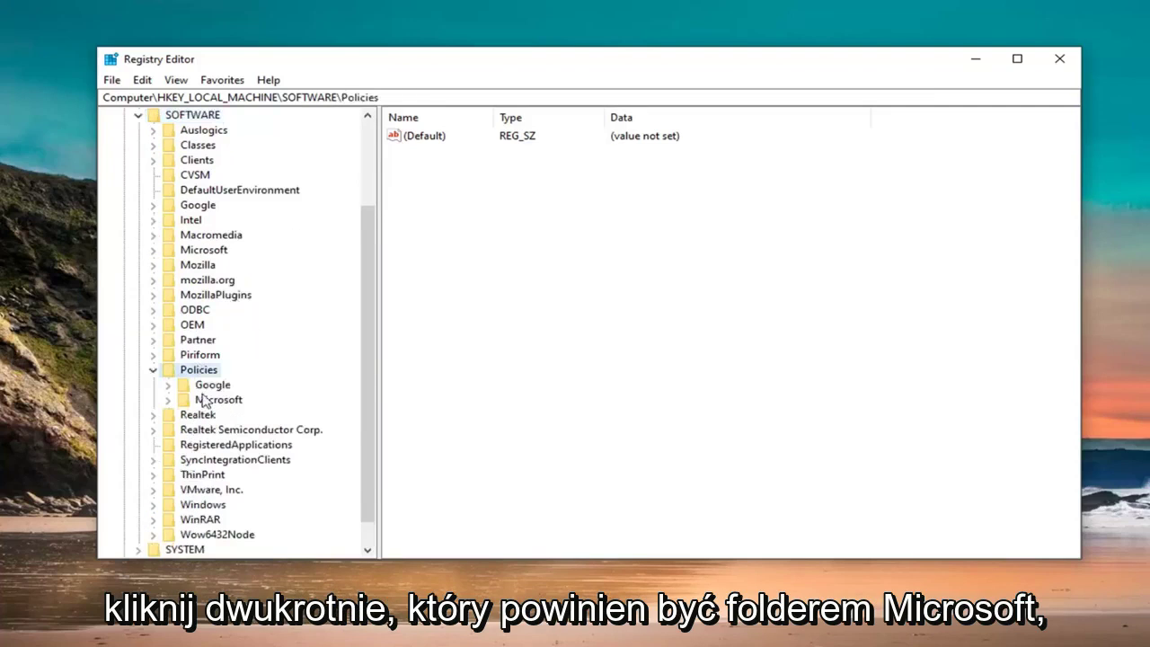
Open Microsoft\Windows Defender and widen the Name column to read DisableAntiSpyware
left_click(207, 403)
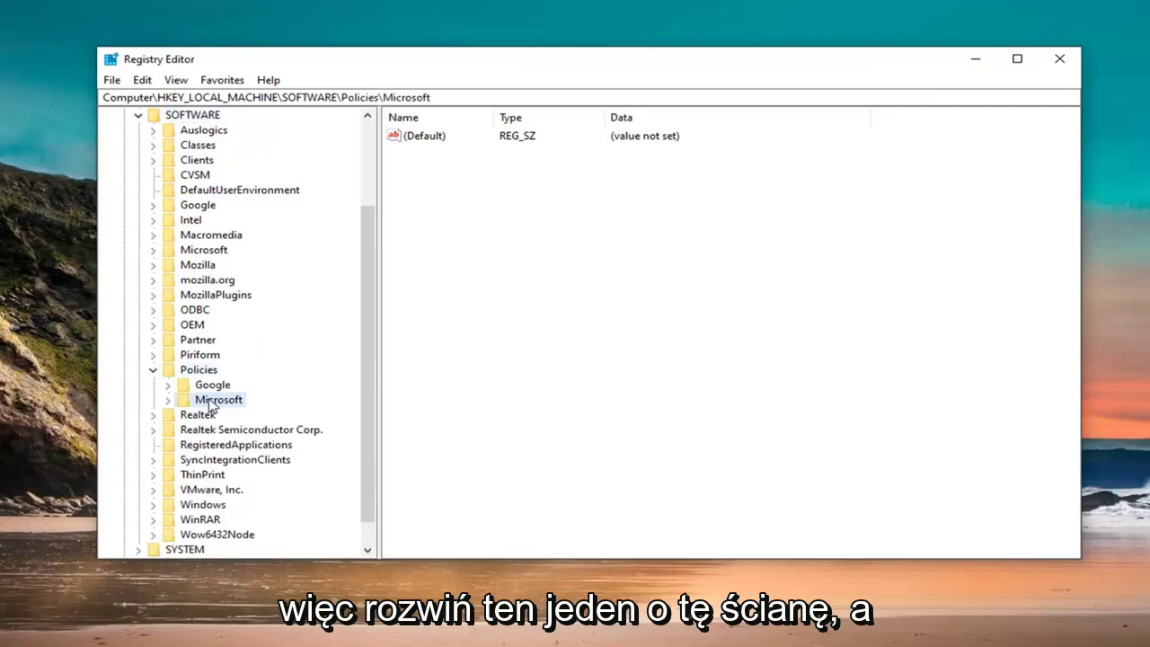
double_click(212, 404)
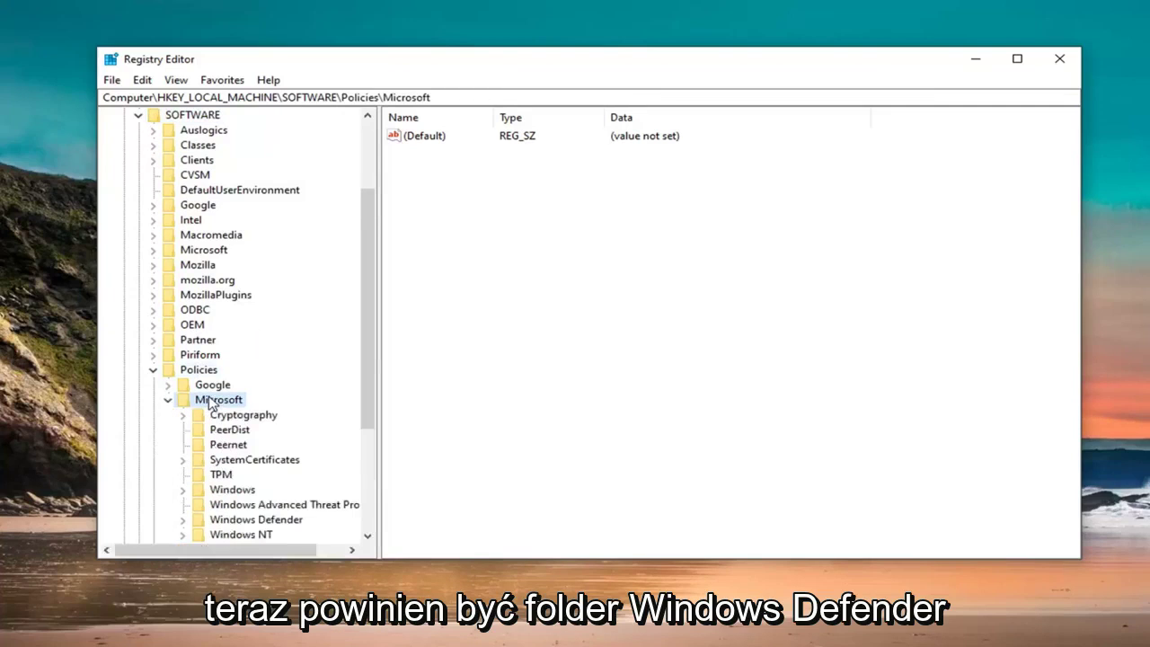
scroll(201, 445, "down", 1)
left_click(256, 478)
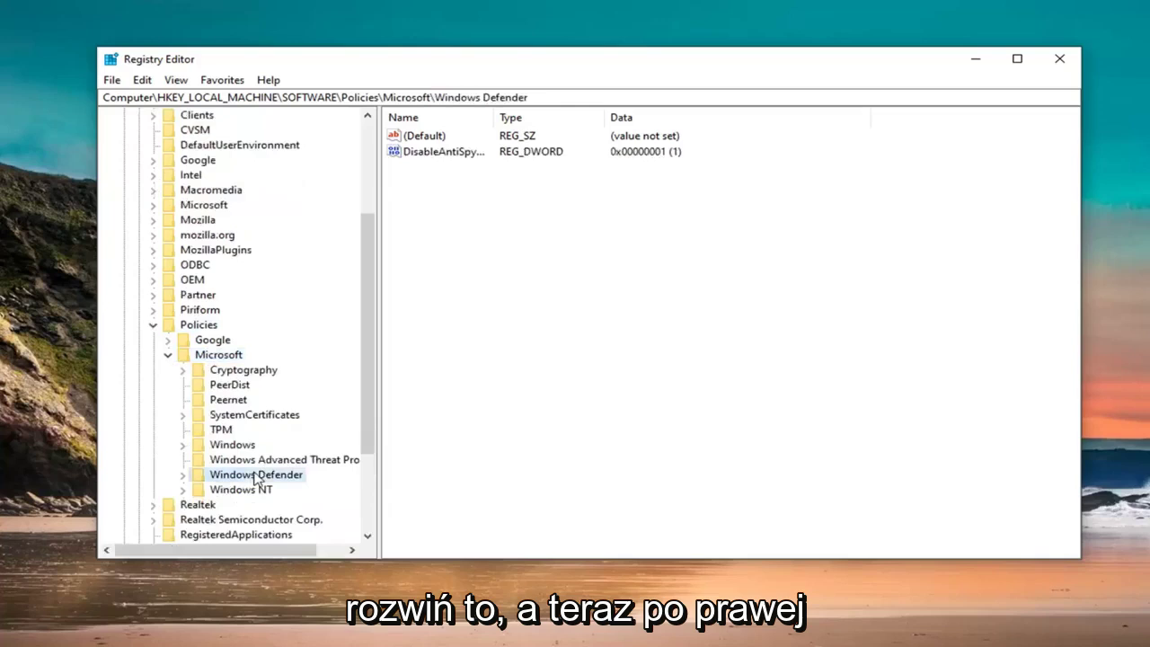
double_click(256, 478)
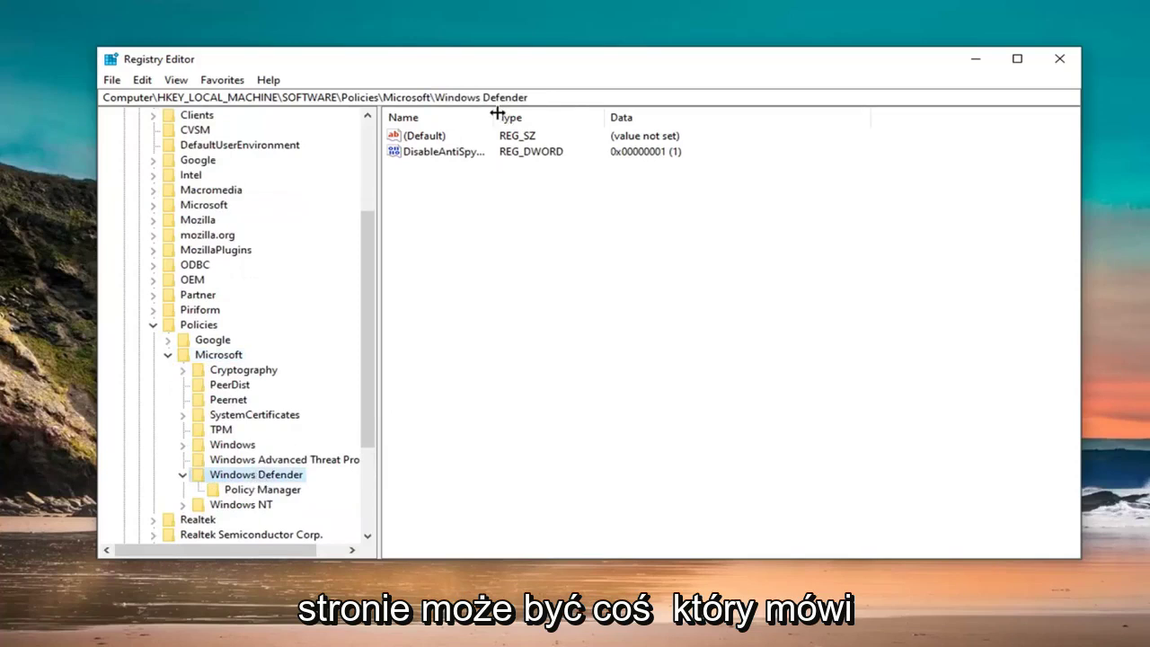
left_click_drag(495, 116, 559, 117)
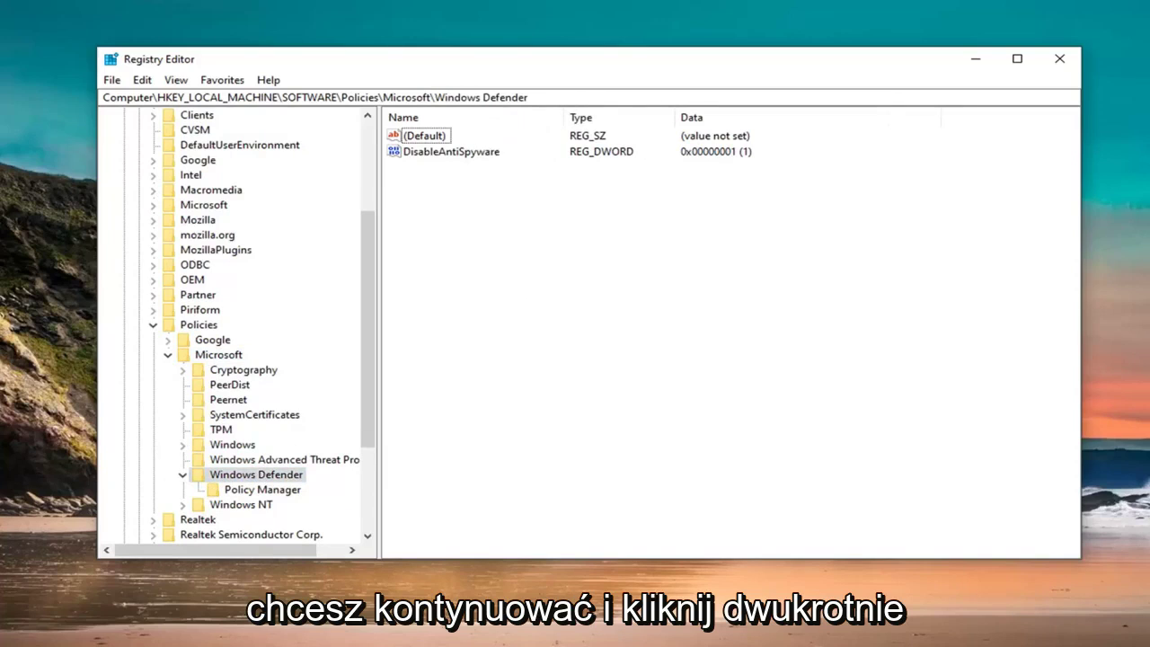
Change the DisableAntiSpyware value data from 1 to 0
double_click(436, 153)
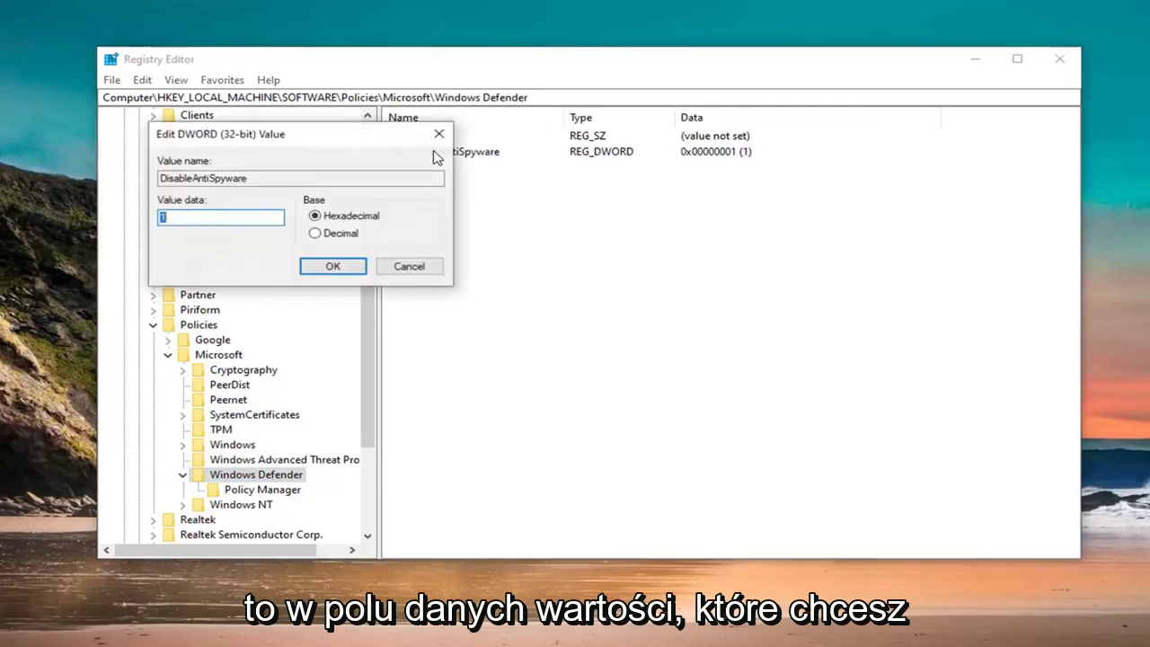
left_click_drag(305, 134, 492, 160)
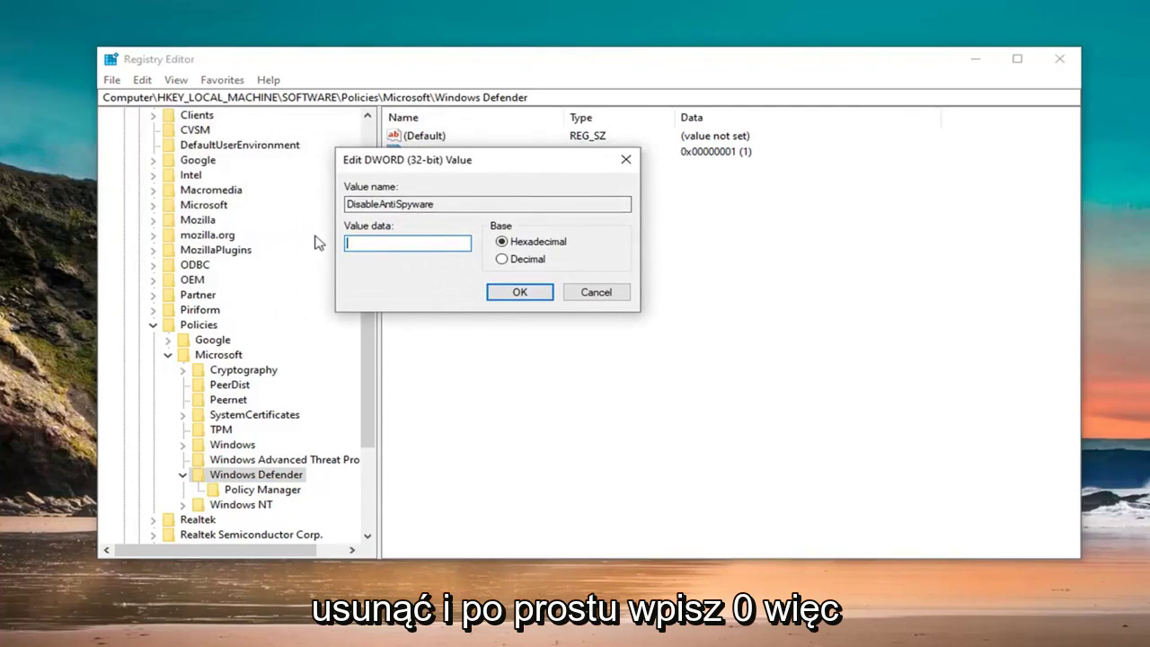
type("0")
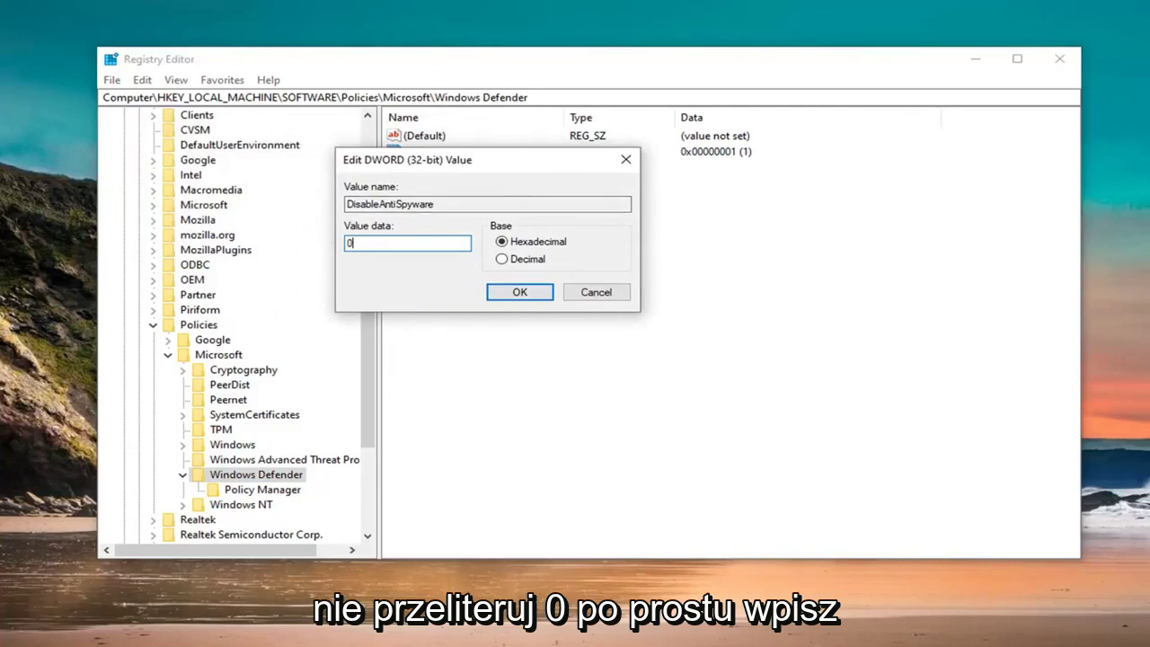
left_click(514, 298)
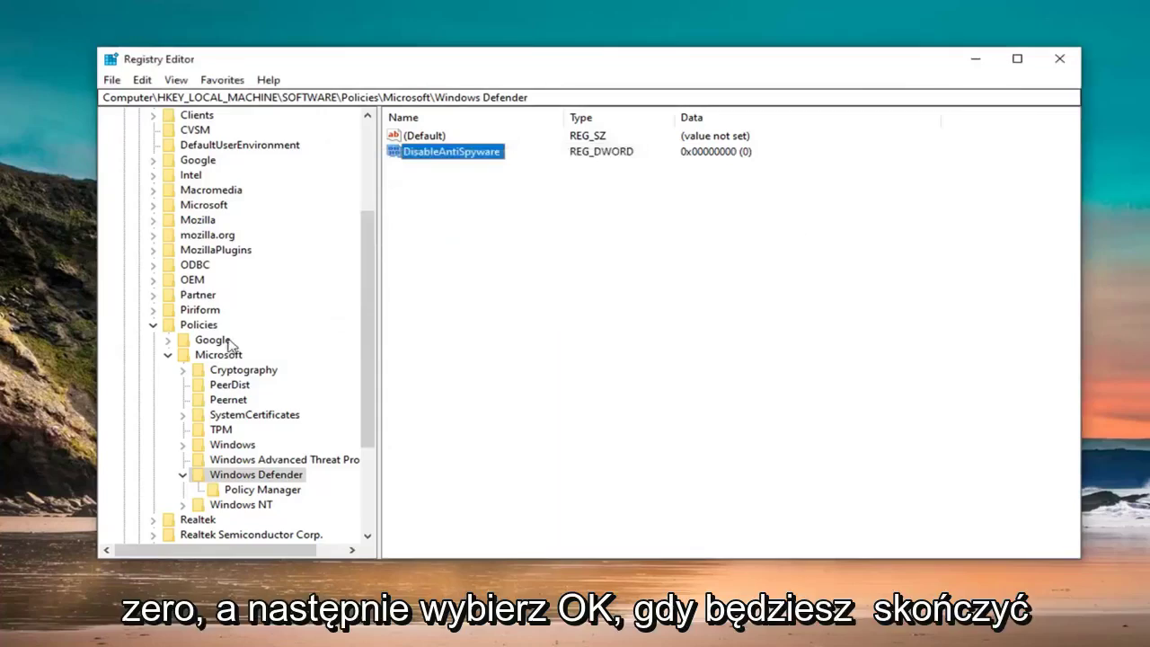
Collapse the registry tree back up through Microsoft, SOFTWARE and HKEY_LOCAL_MACHINE
left_click(167, 355)
key("Left")
key("Left")
key("Left")
key("Left")
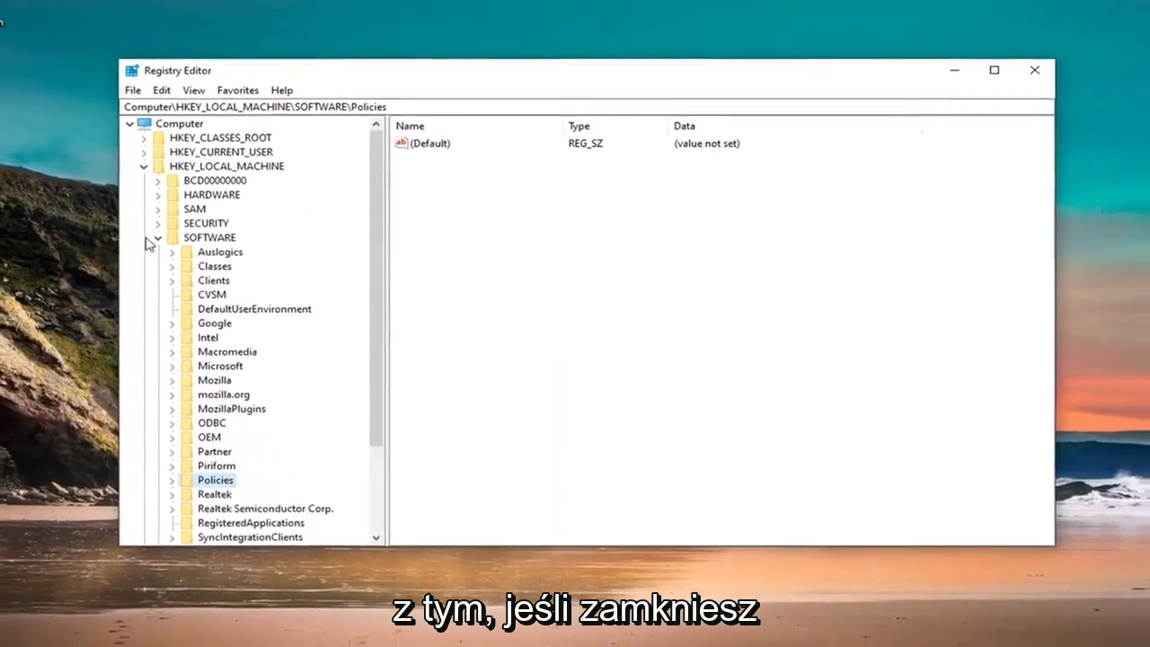
key("Left")
key("Left")
Close Registry Editor and launch Windows Security from a Start search for 'windows de'
left_click(1024, 75)
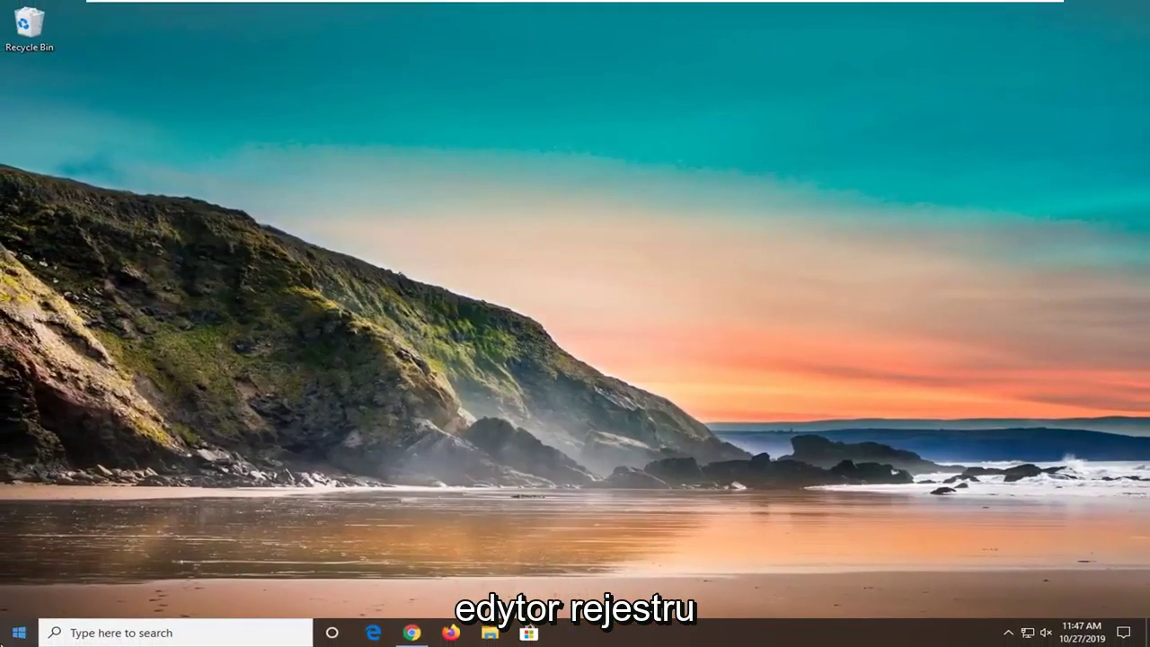
left_click(18, 632)
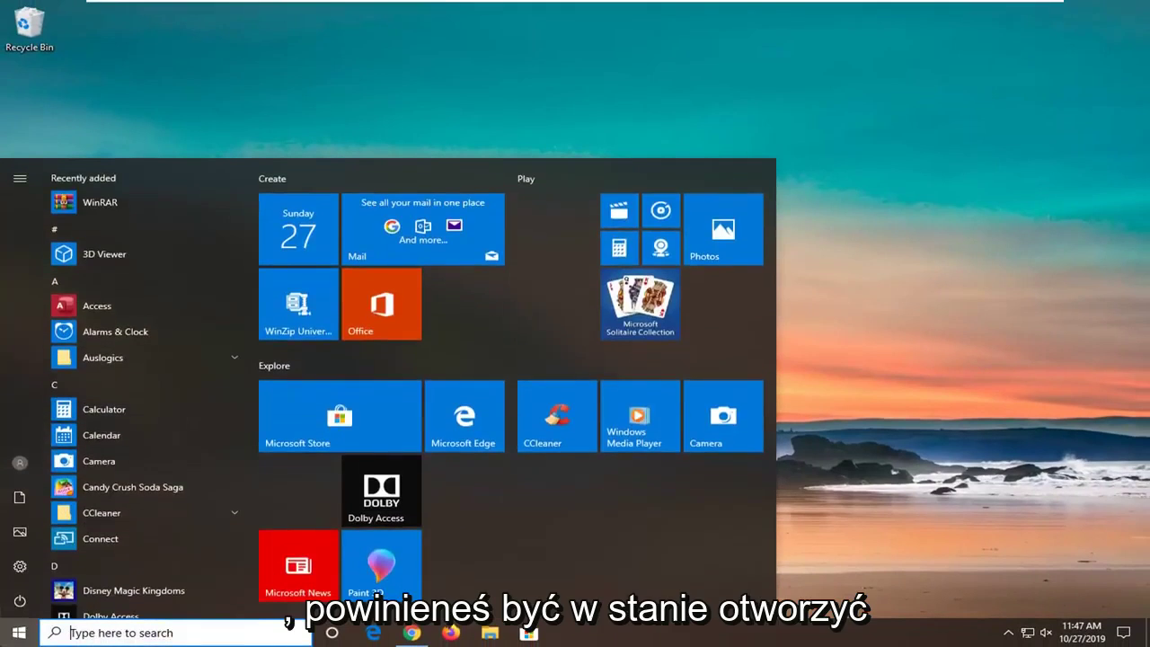
type("windows de")
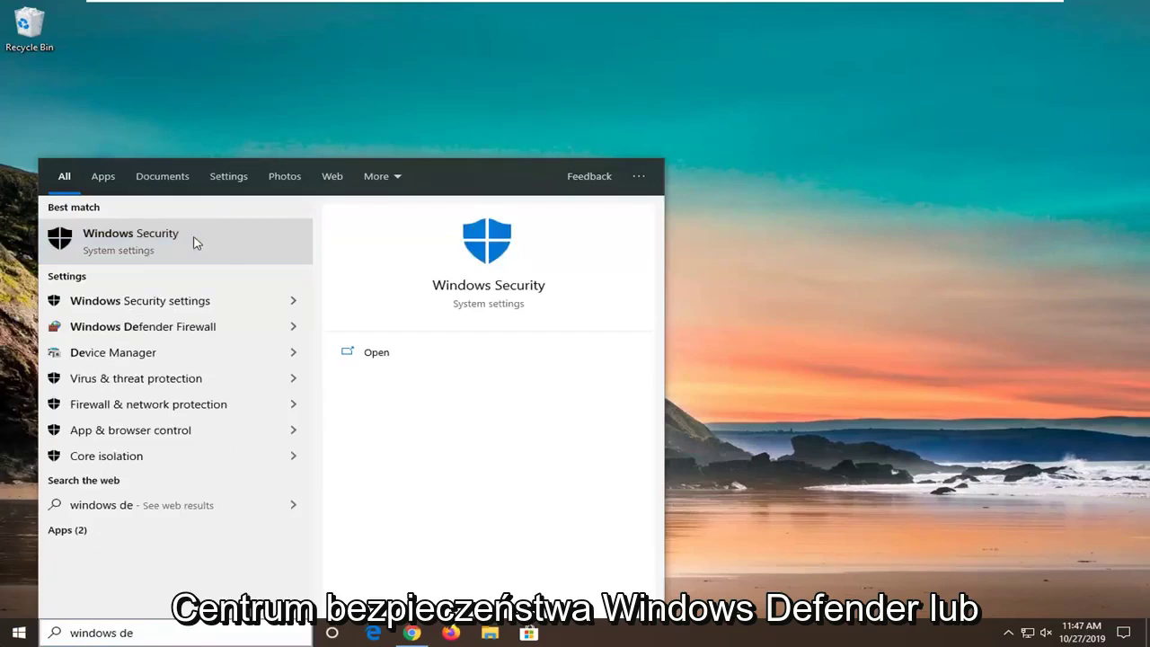
left_click(194, 243)
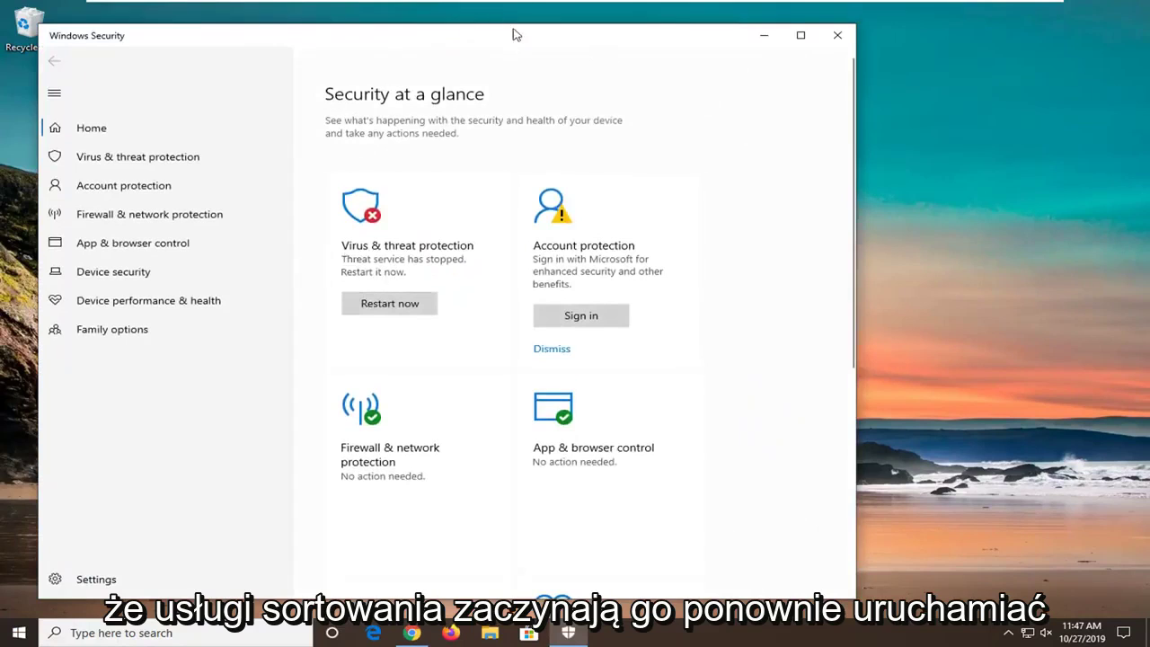
Restart the stopped threat service from Virus & threat protection
left_click_drag(550, 38, 700, 52)
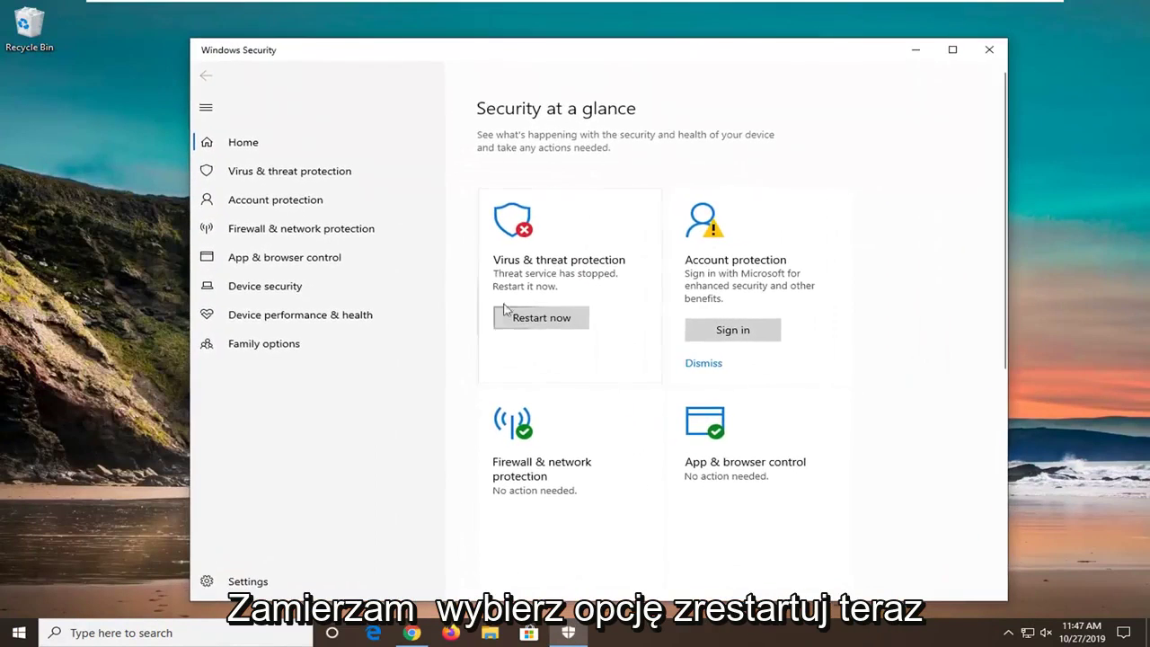
left_click(541, 319)
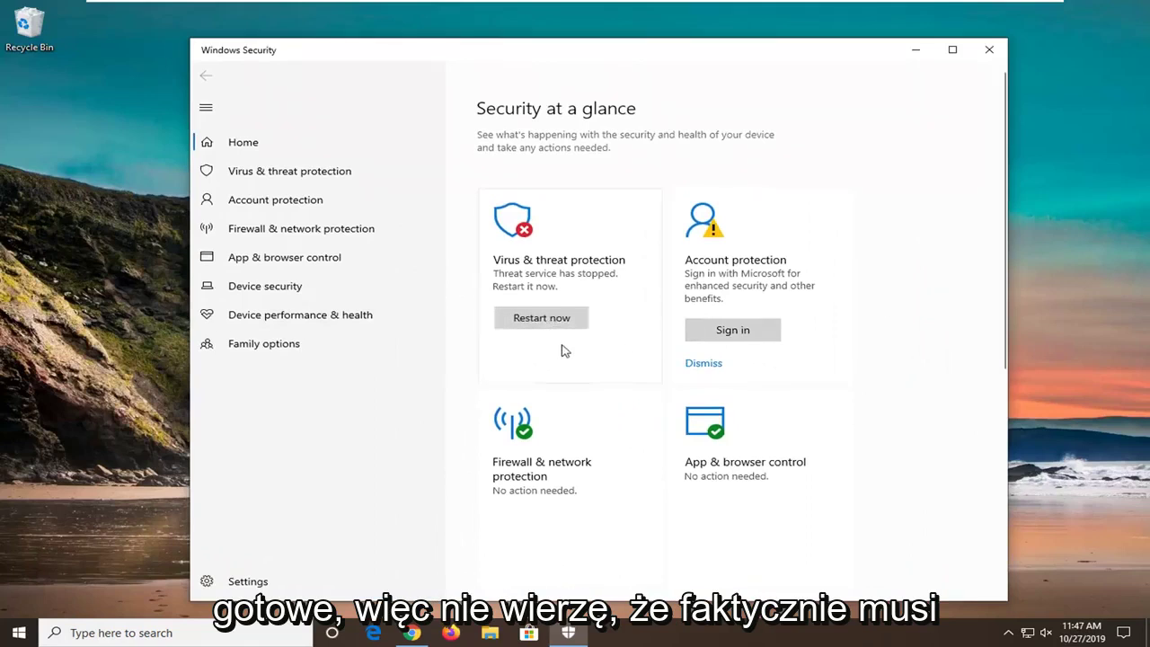
left_click(560, 239)
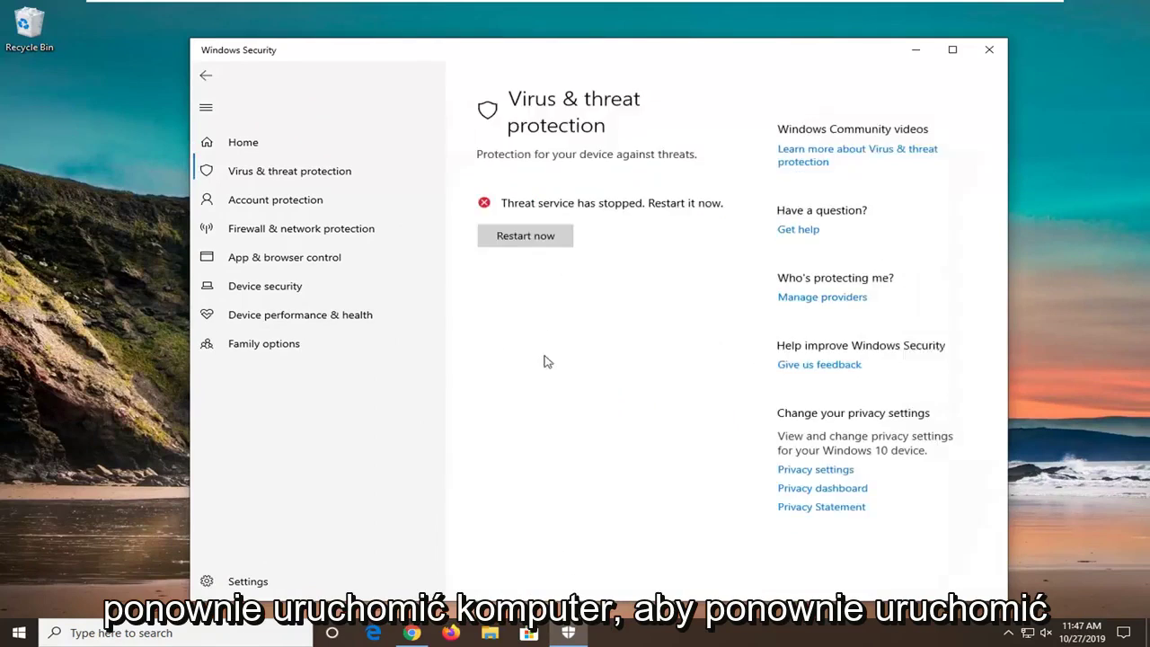
left_click(541, 236)
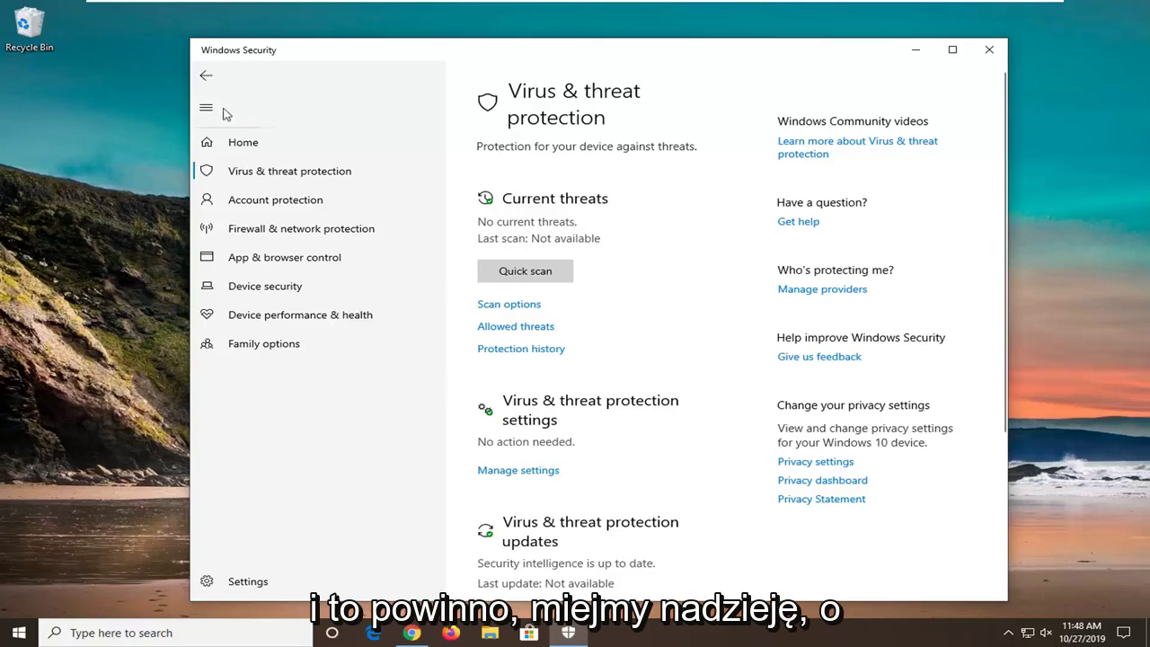
Back on the overview, dismiss the OneDrive and Microsoft account sign-in suggestions
left_click(206, 76)
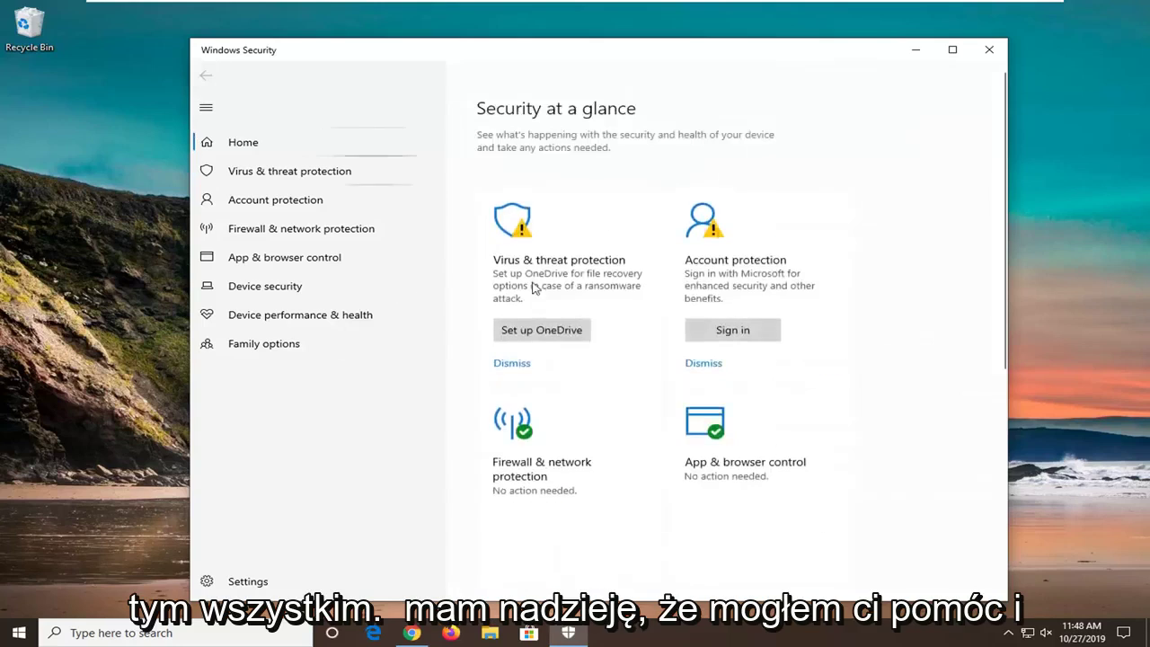
left_click(513, 365)
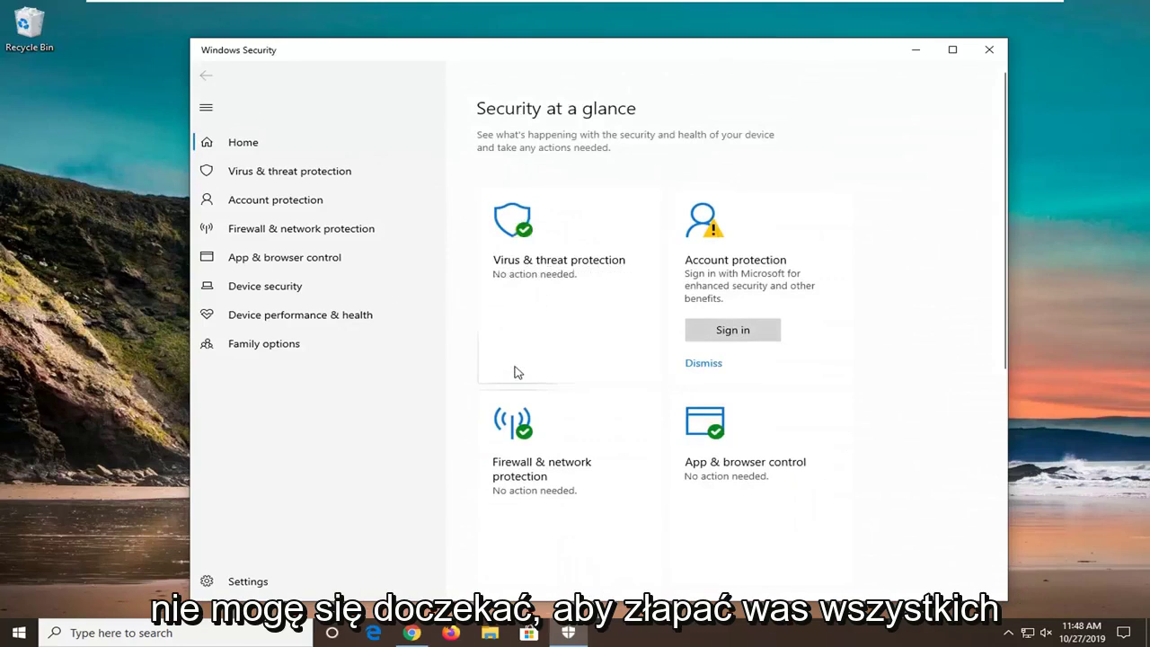
left_click(702, 364)
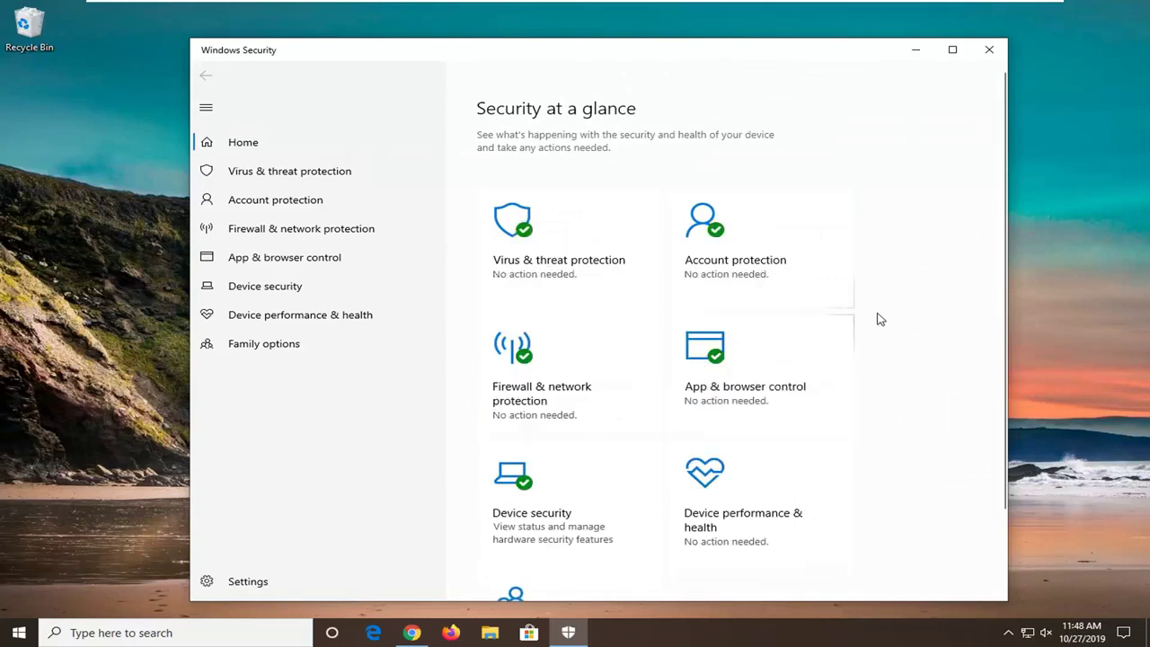